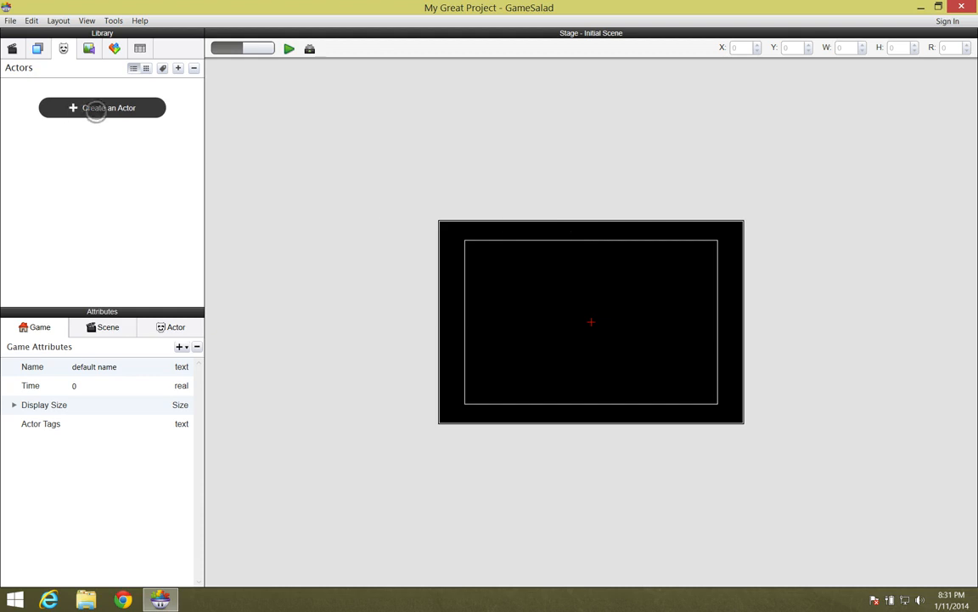
- Create two actors and name them goodguy and badguy
click(95, 109)
double_click(35, 106)
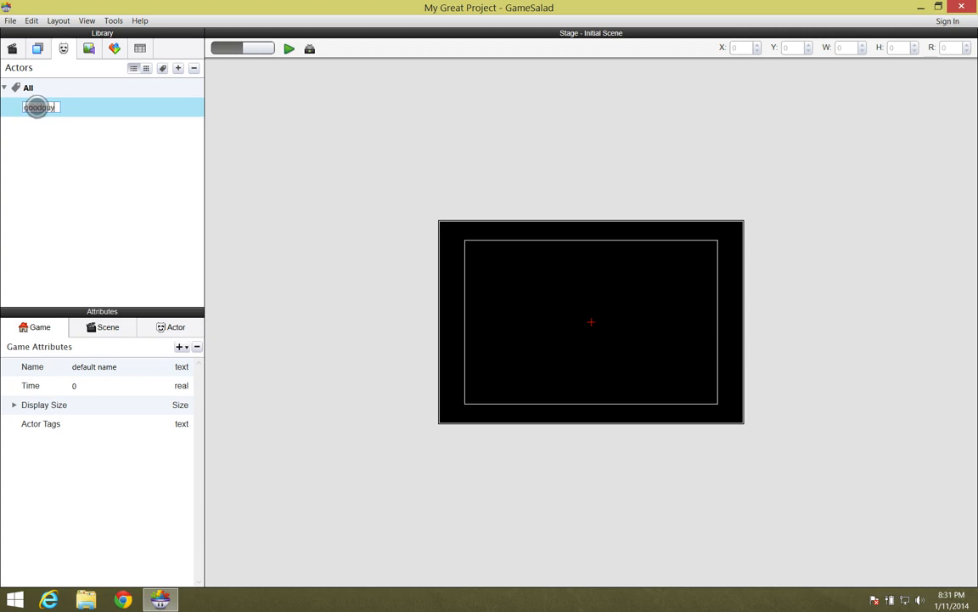
key(Return)
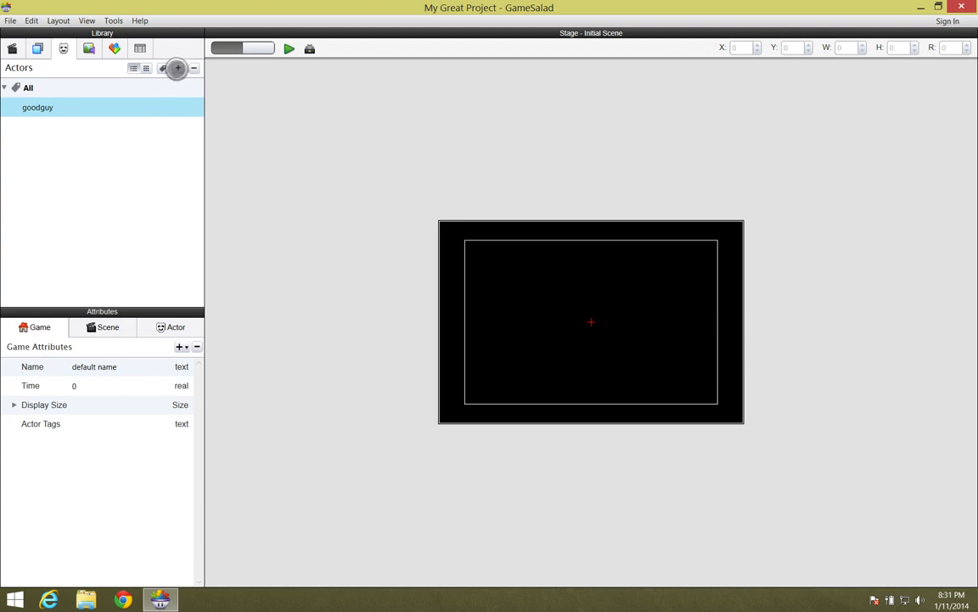
click(177, 68)
double_click(38, 127)
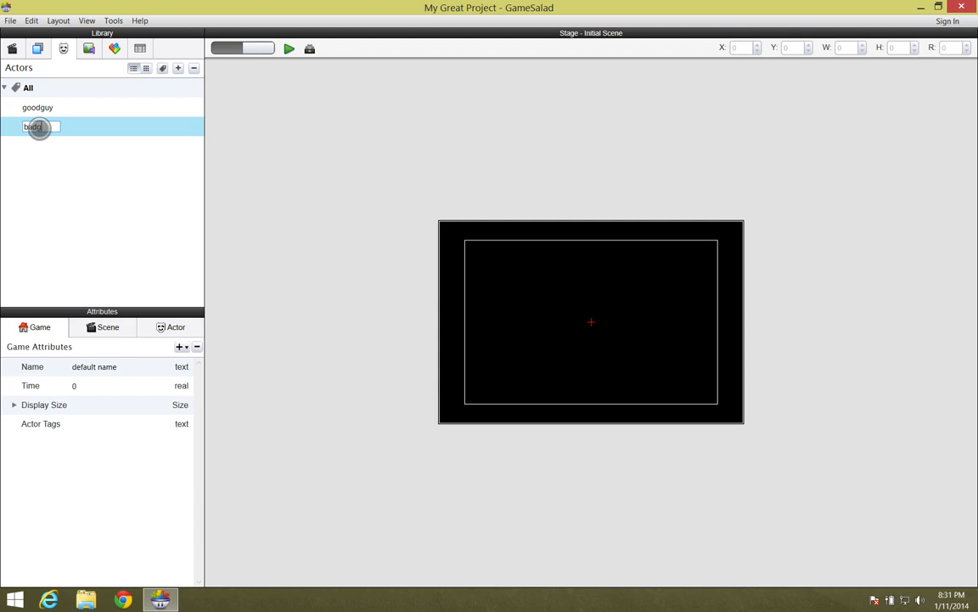
key(Return)
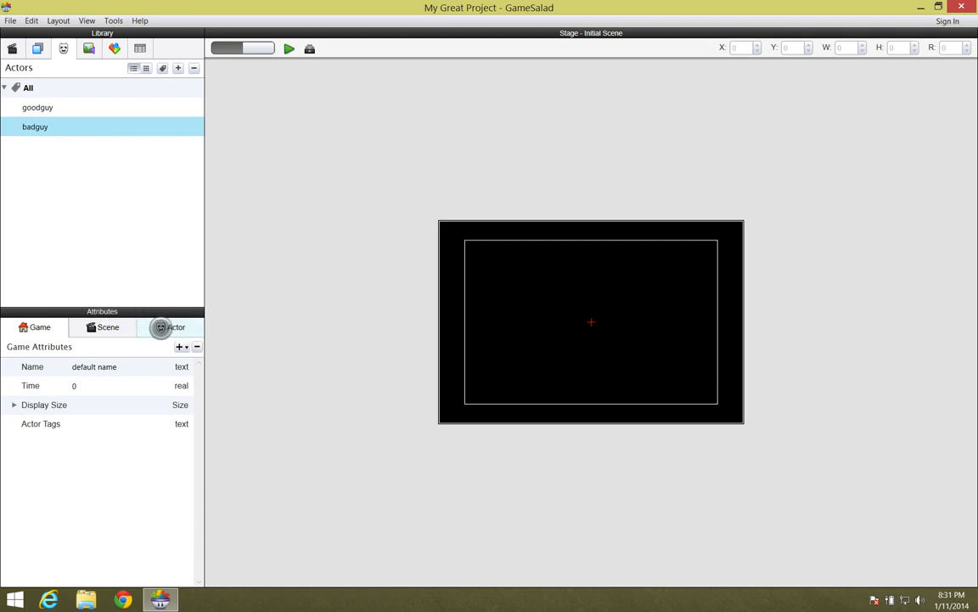
- Set the badguy actor's color to pure red (255, 0, 0)
click(177, 327)
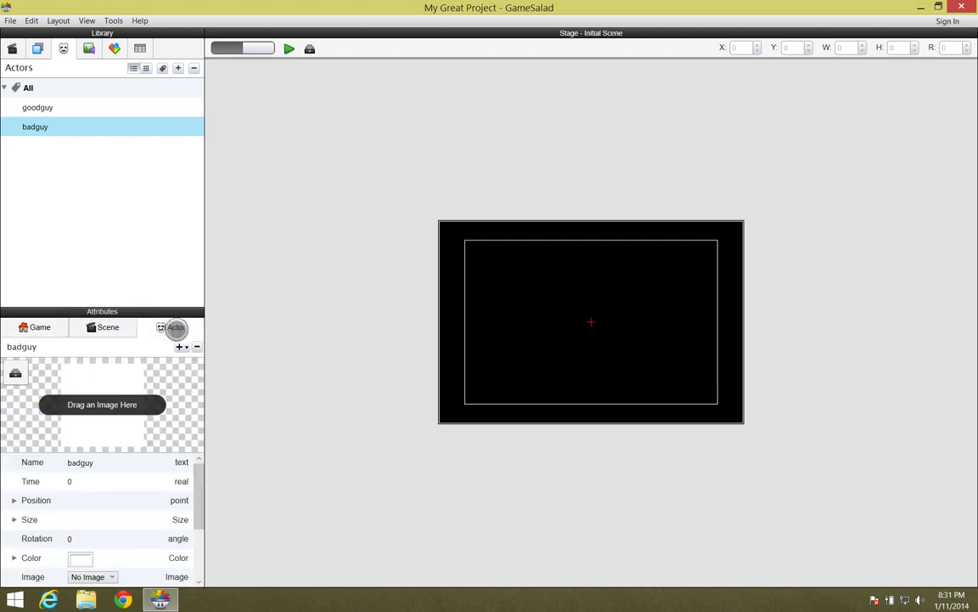
click(80, 559)
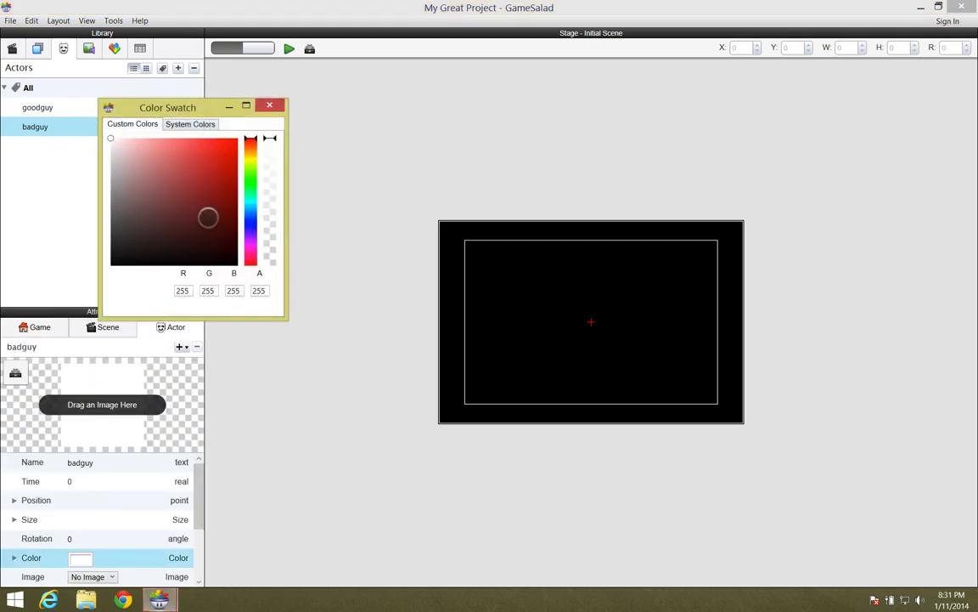
click(233, 143)
drag(233, 143, 240, 131)
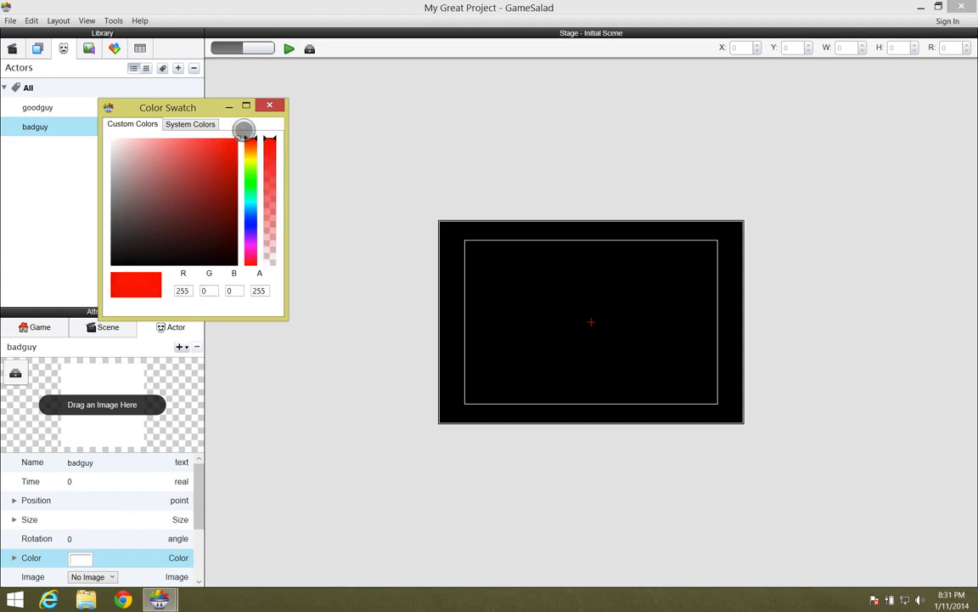
click(268, 103)
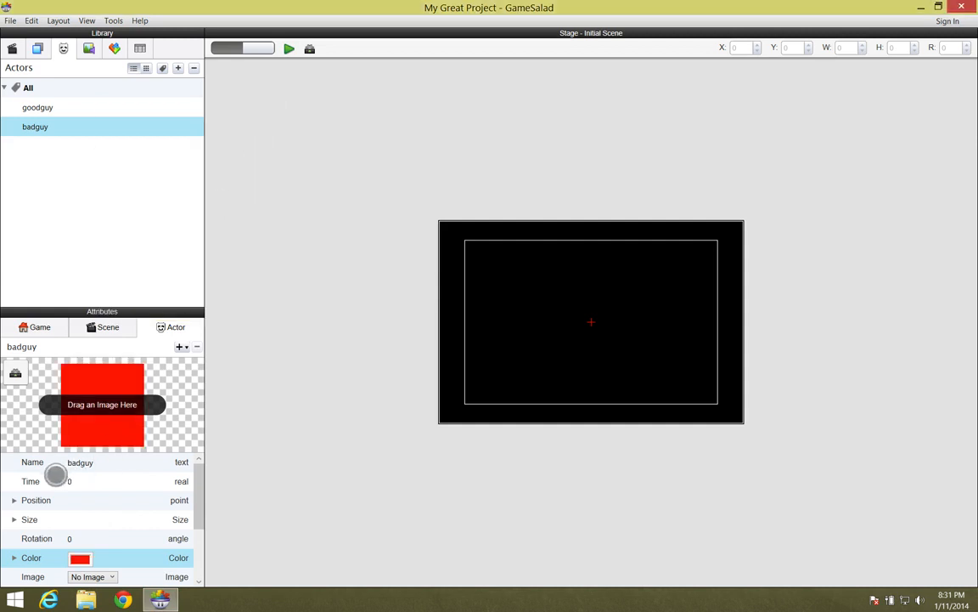
- Set the badguy actor's size to a width of 40 and a height of 40
click(14, 519)
click(72, 537)
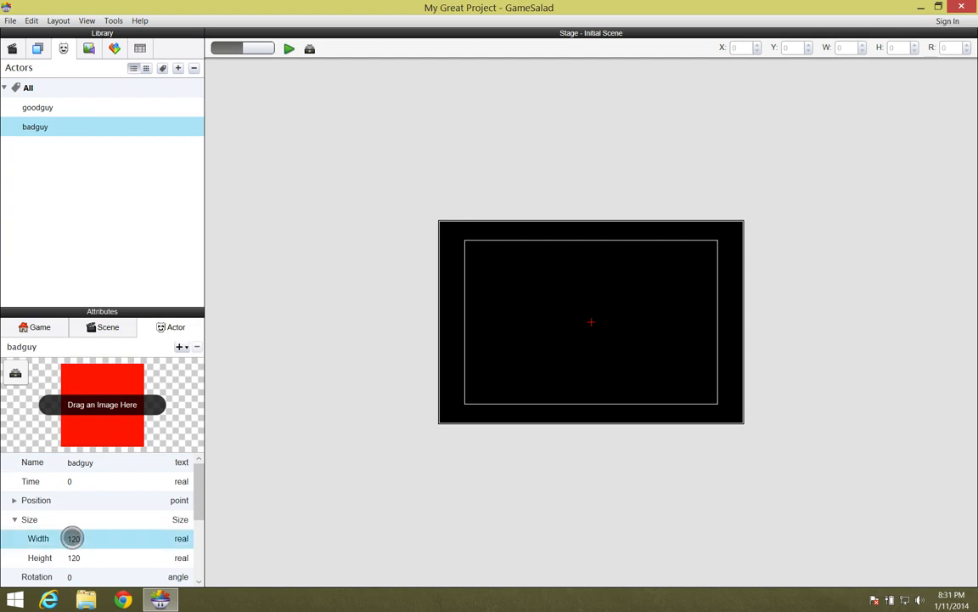
click(72, 538)
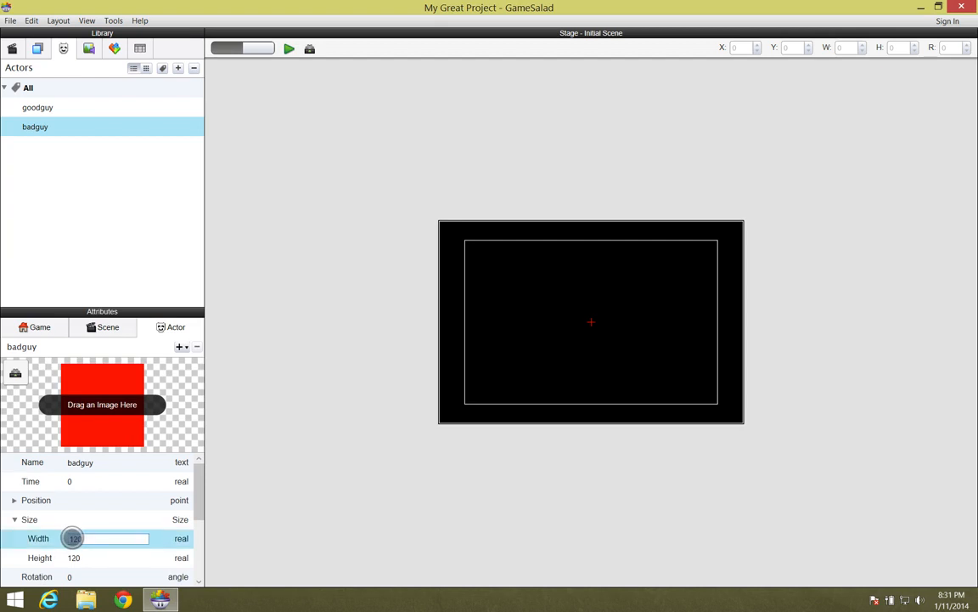
key(Return)
click(76, 557)
click(76, 557)
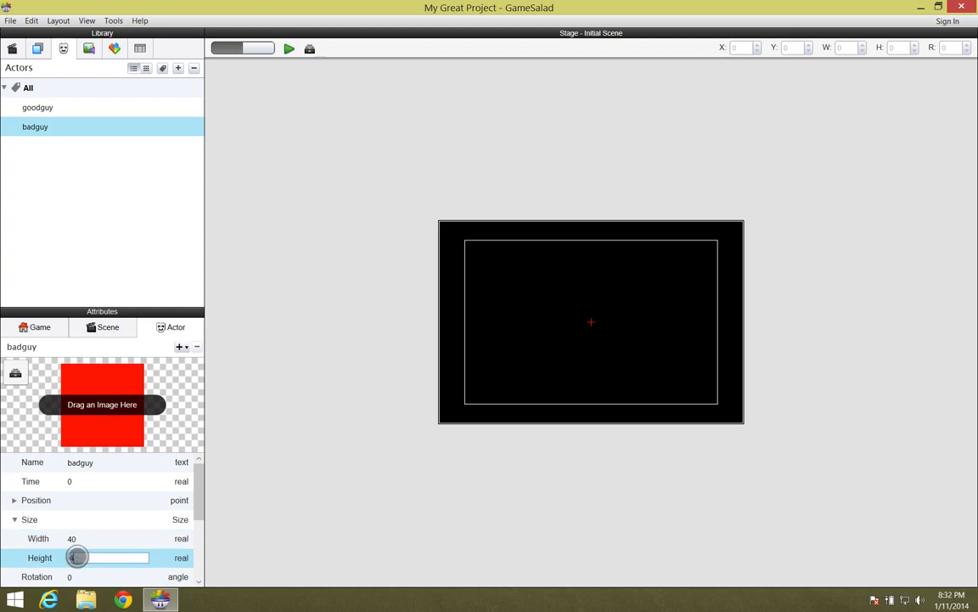
key(Return)
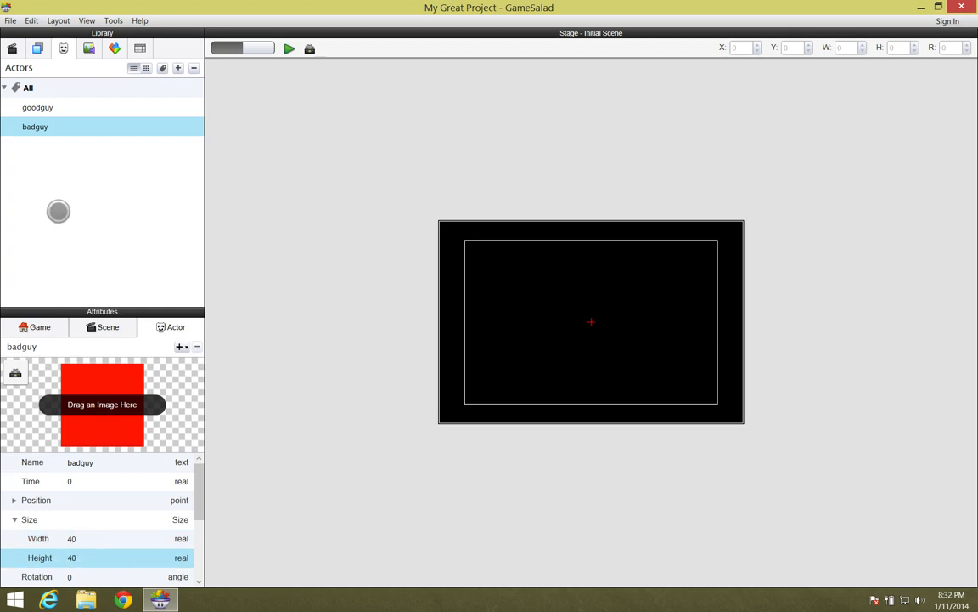
- Place two badguy instances in the scene, at about X 204, Y 151 and about X 283, Y 197
drag(35, 127, 567, 295)
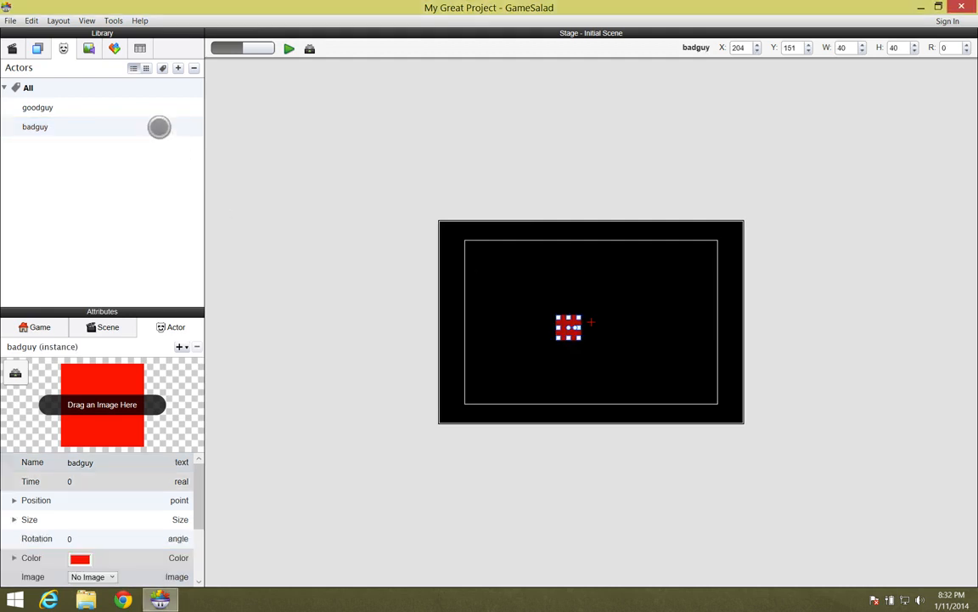
click(38, 127)
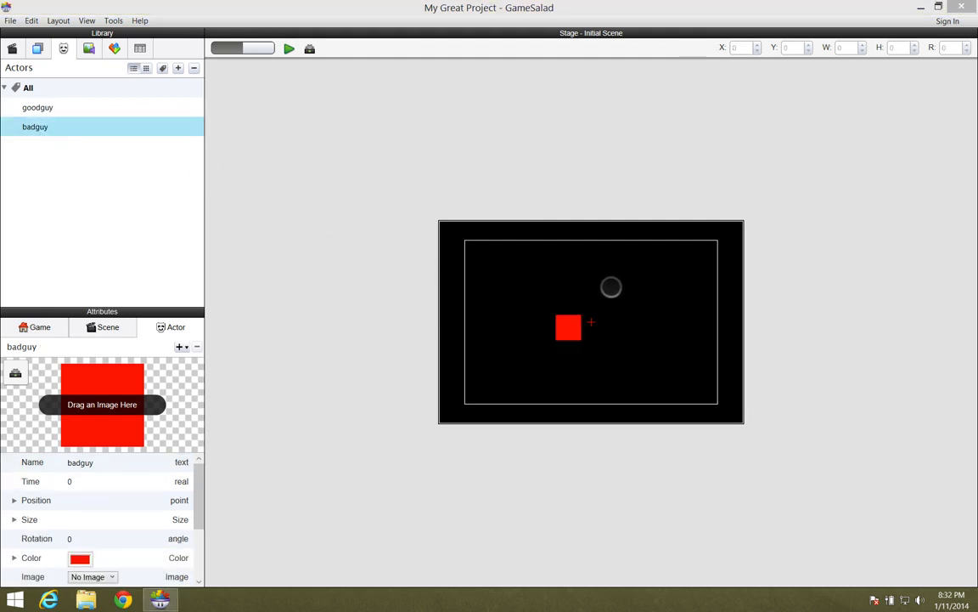
drag(619, 289, 619, 288)
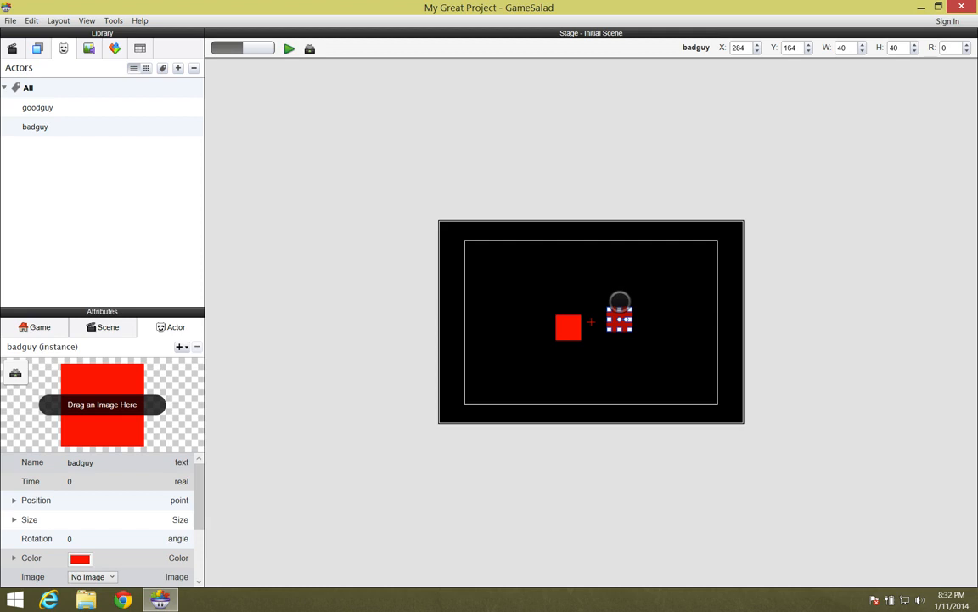
mouse_move(619, 320)
mouse_down()
mouse_move(619, 290)
mouse_move(619, 300)
mouse_up()
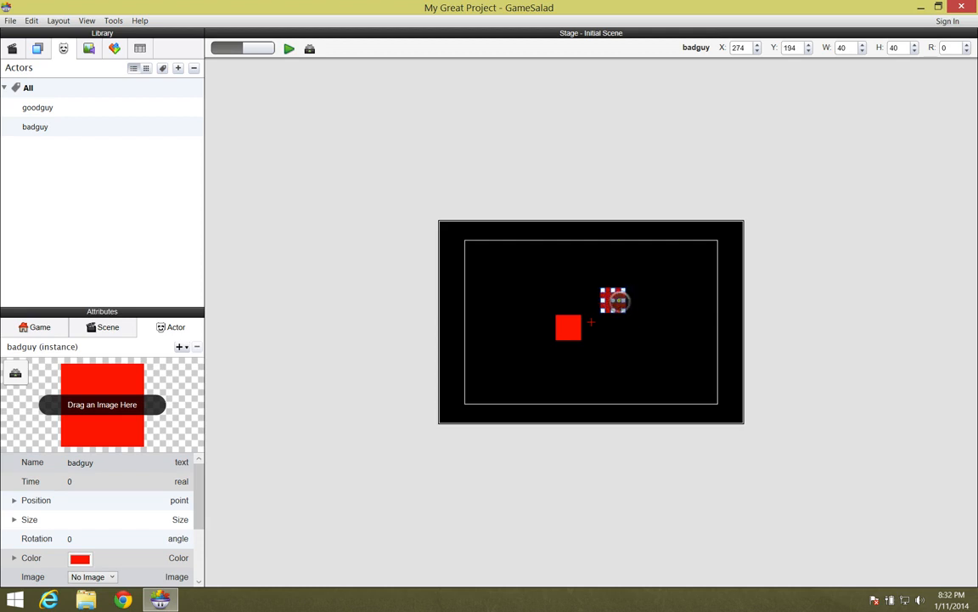
drag(619, 299, 619, 297)
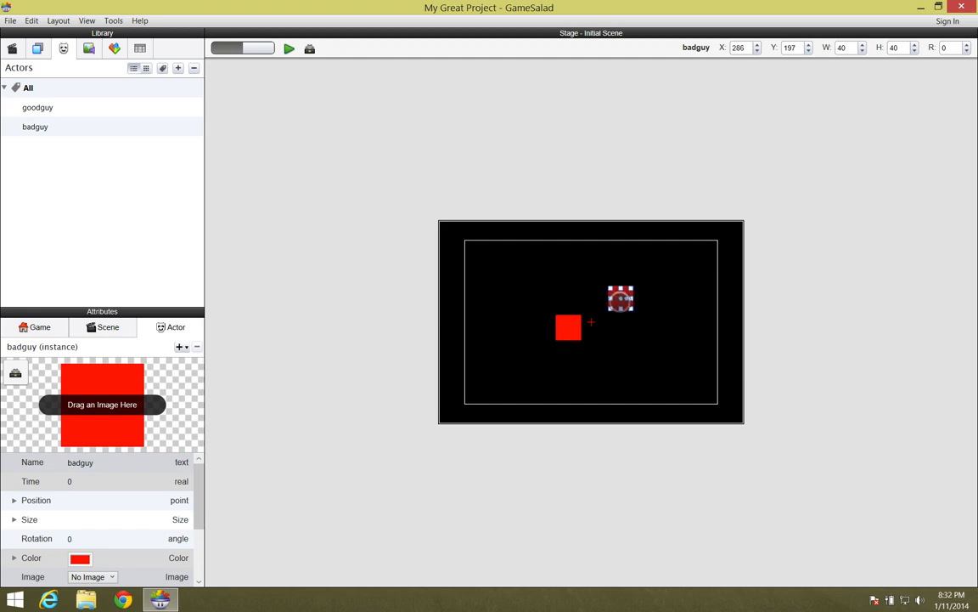
drag(620, 300, 619, 300)
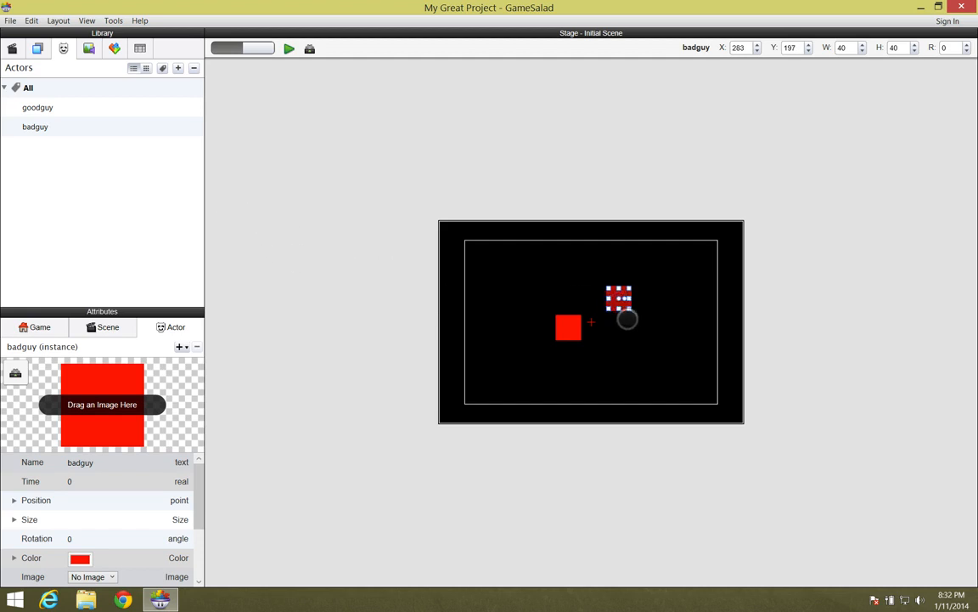
- Place two more badguy instances at about X 340, Y 106 and X 430, Y 195, and a goodguy at about X 19, Y 155
click(36, 126)
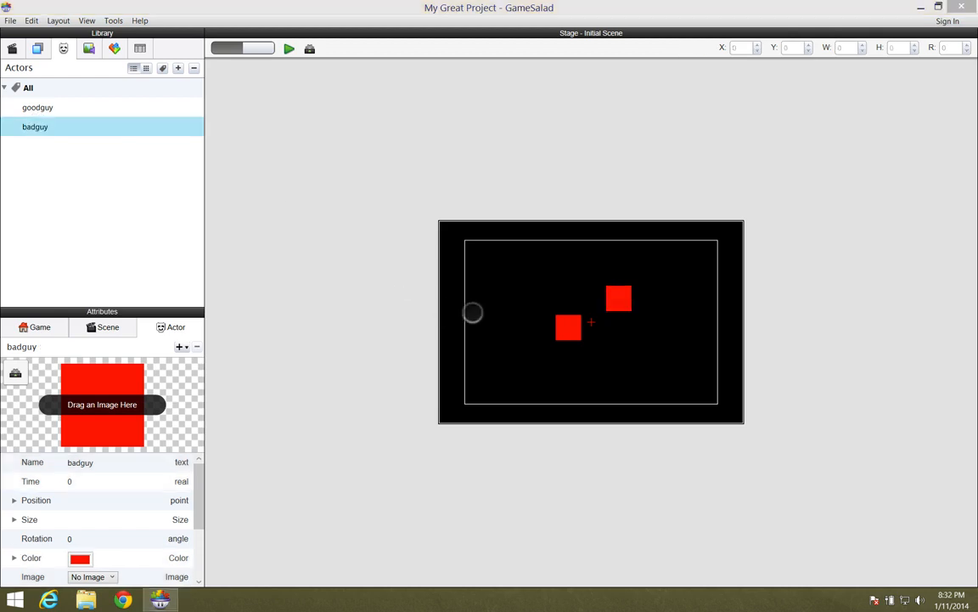
drag(668, 332, 649, 344)
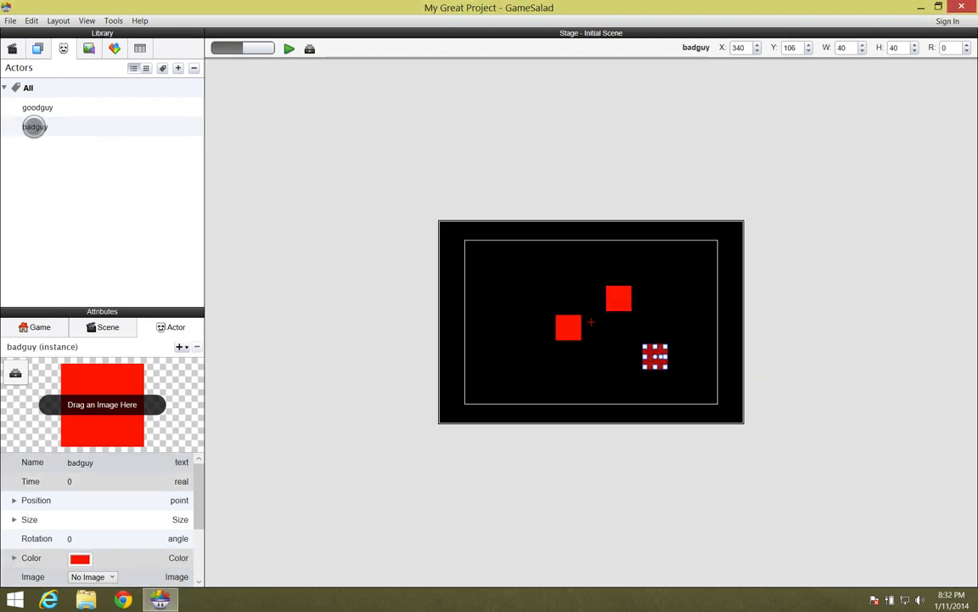
click(34, 125)
drag(542, 265, 702, 278)
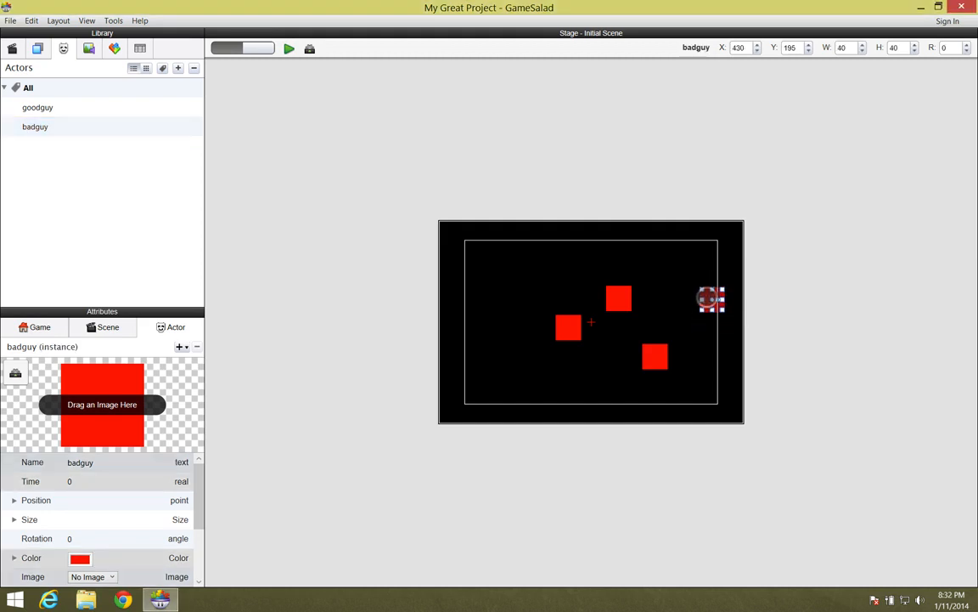
drag(34, 106, 464, 306)
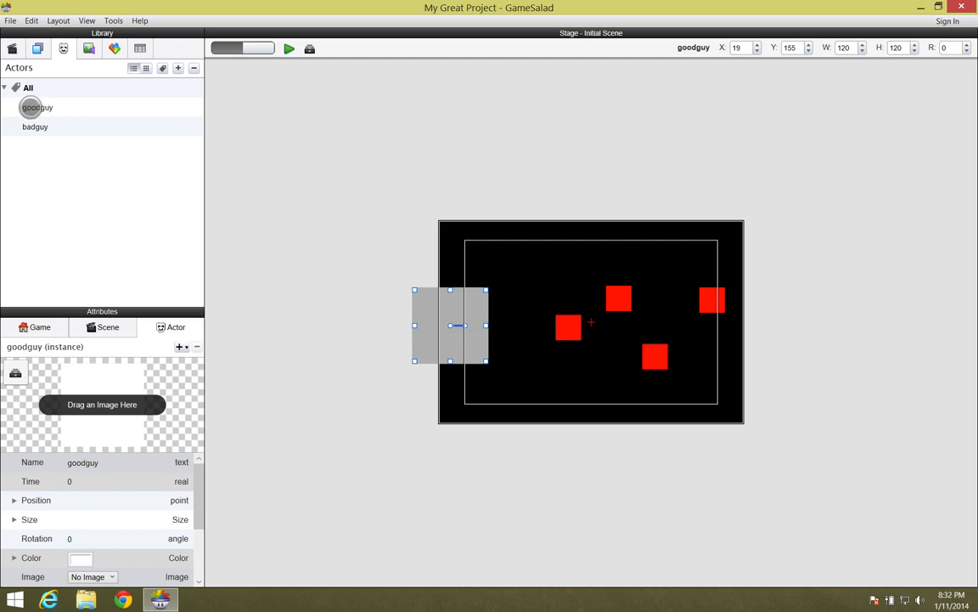
- Add an Accelerate behavior to the goodguy prototype and test it in the game preview, returning to the editor
click(34, 107)
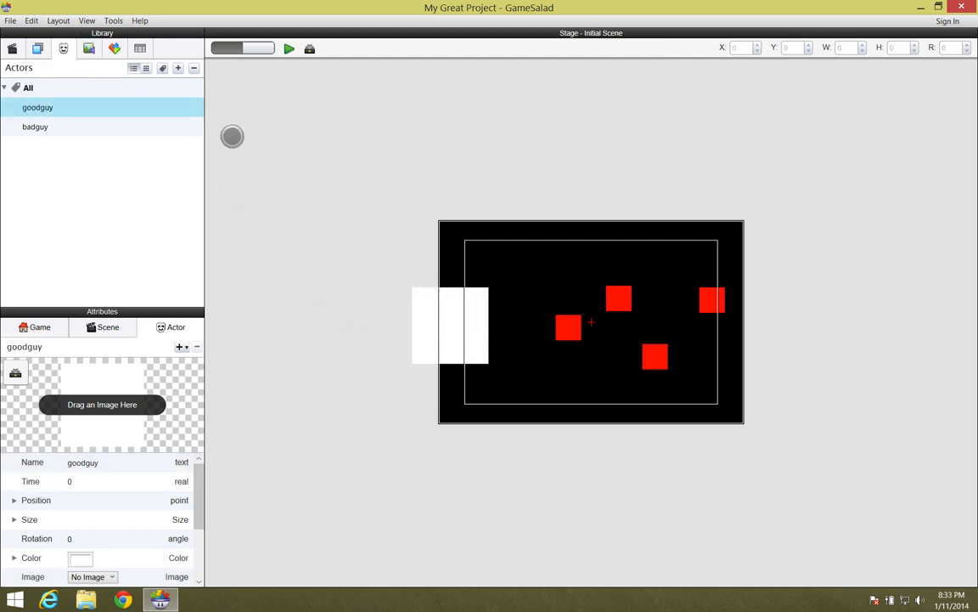
click(112, 48)
drag(196, 96, 199, 119)
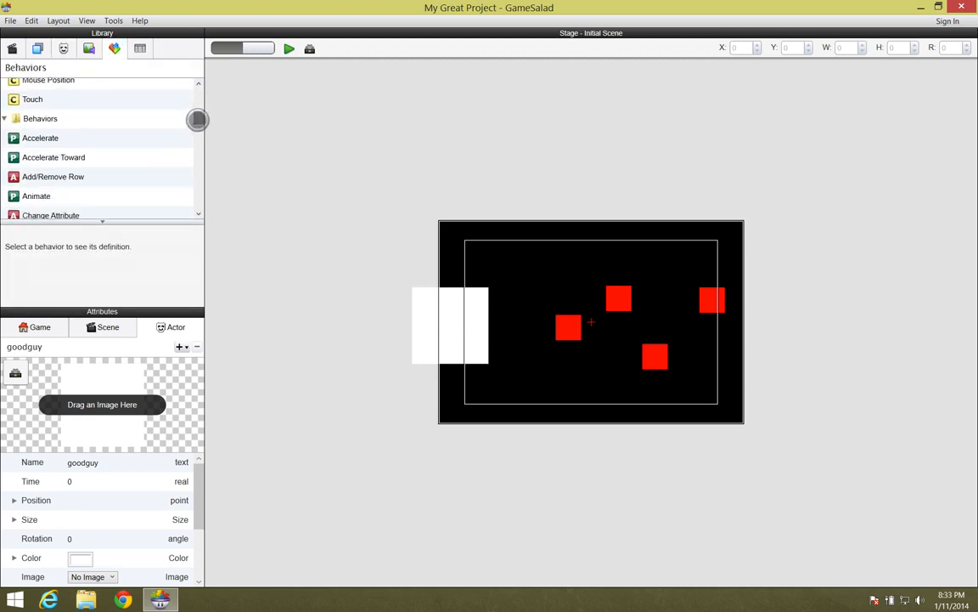
click(60, 44)
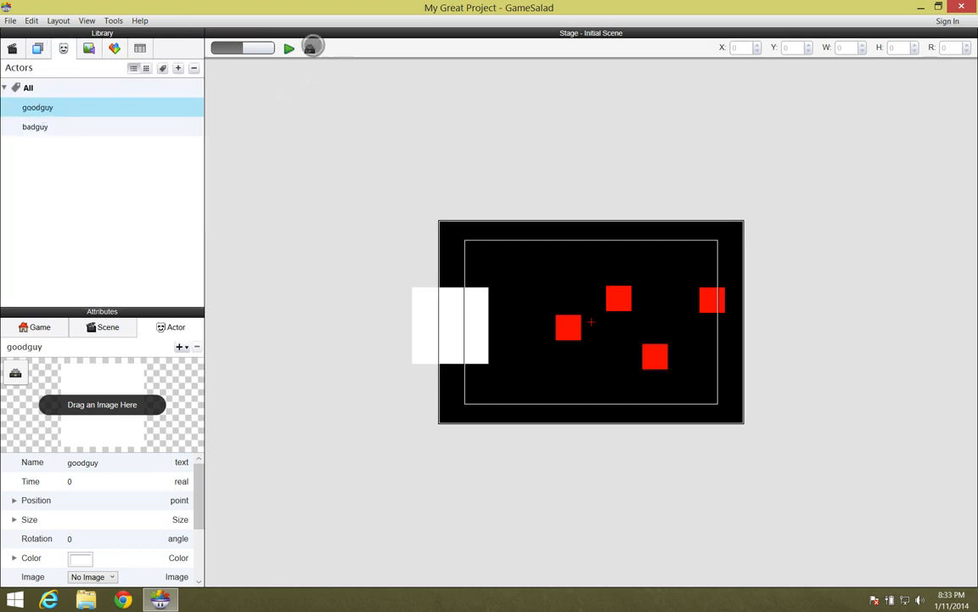
click(311, 48)
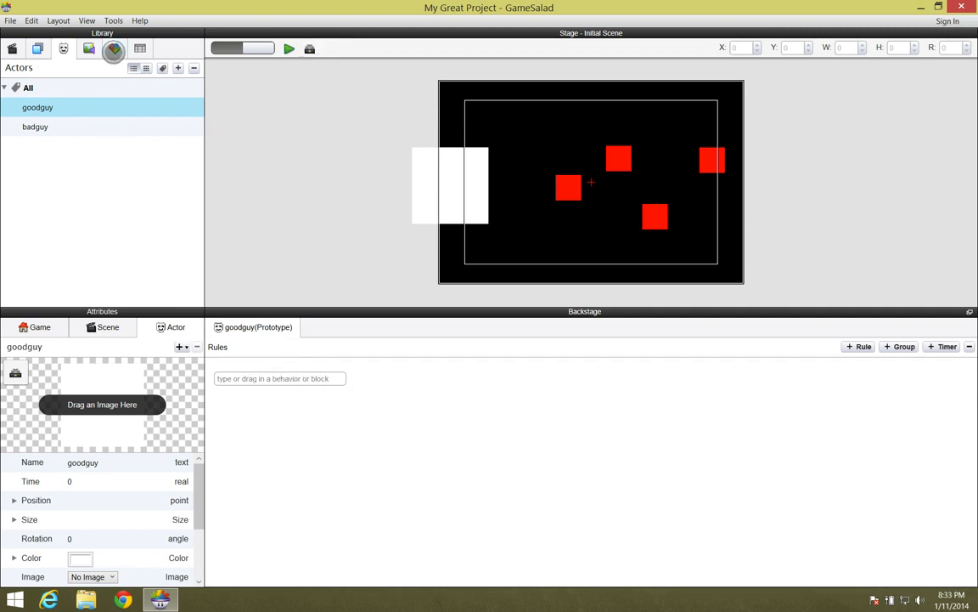
click(114, 48)
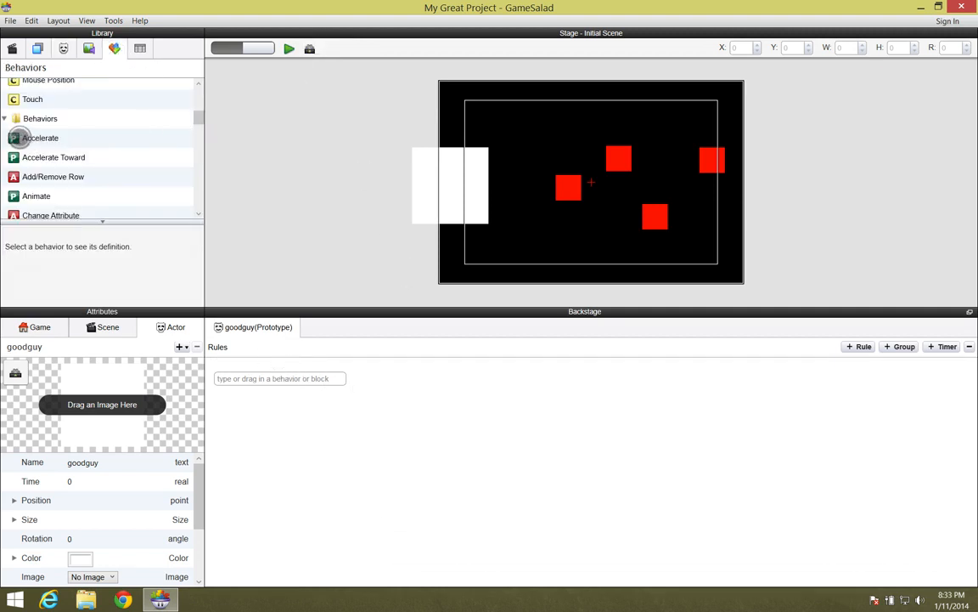
drag(21, 137, 287, 402)
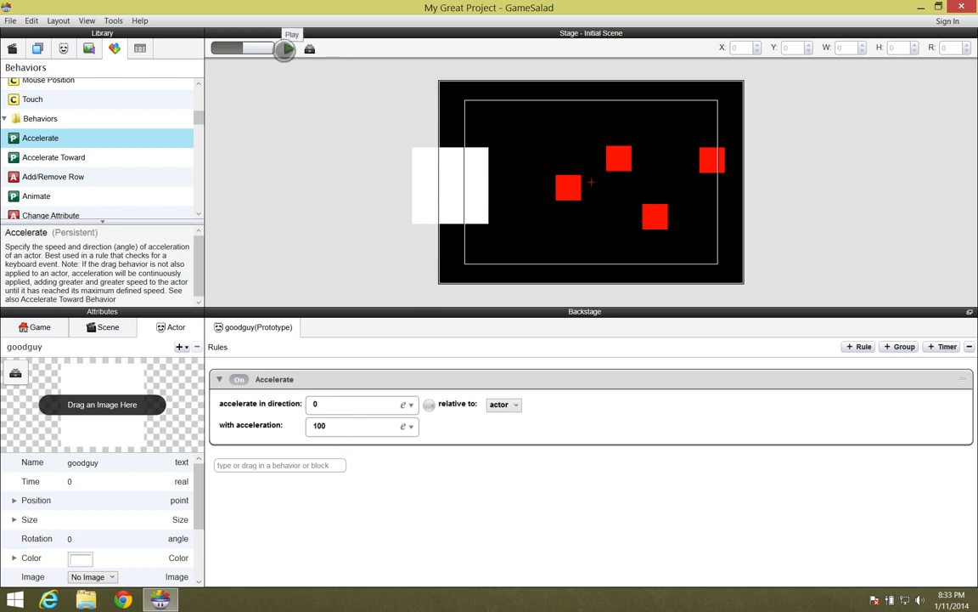
click(285, 48)
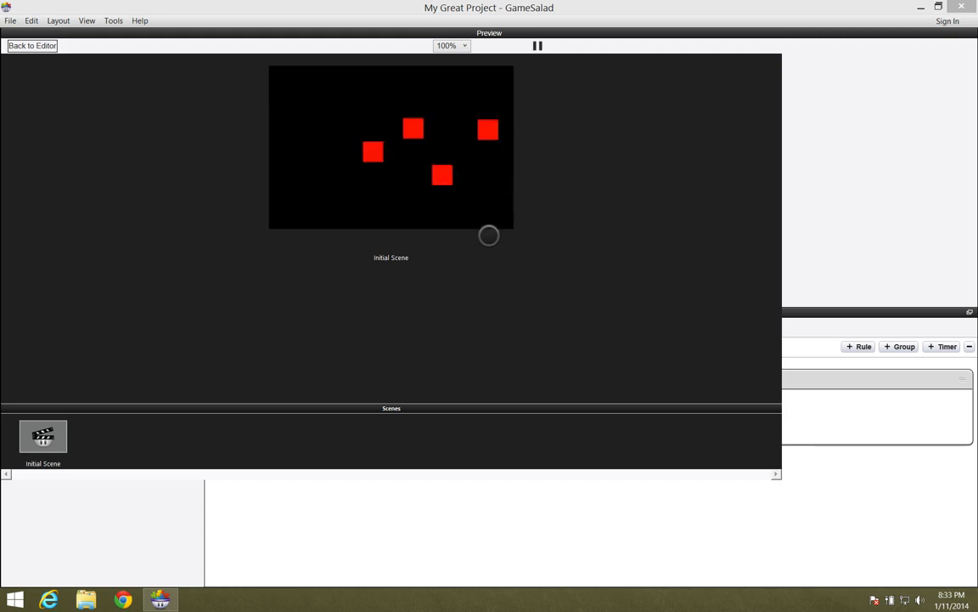
click(44, 45)
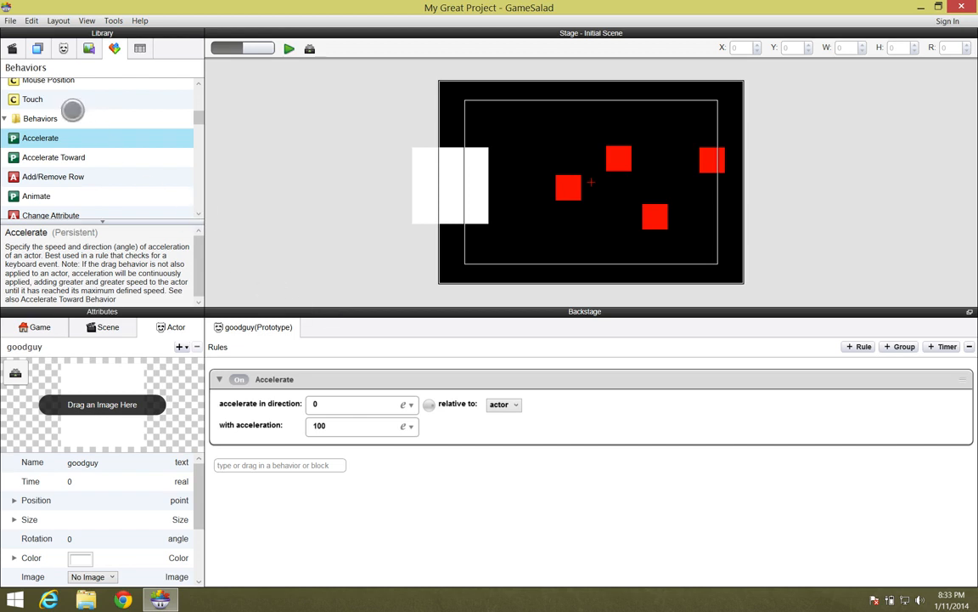
- Add a rule with a Collision condition to the badguy prototype
click(62, 51)
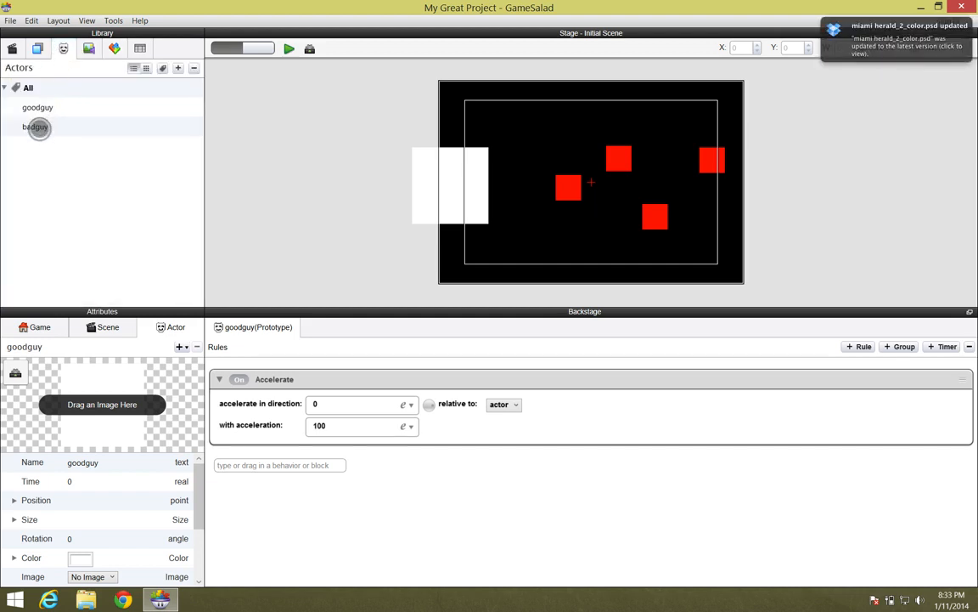
click(36, 128)
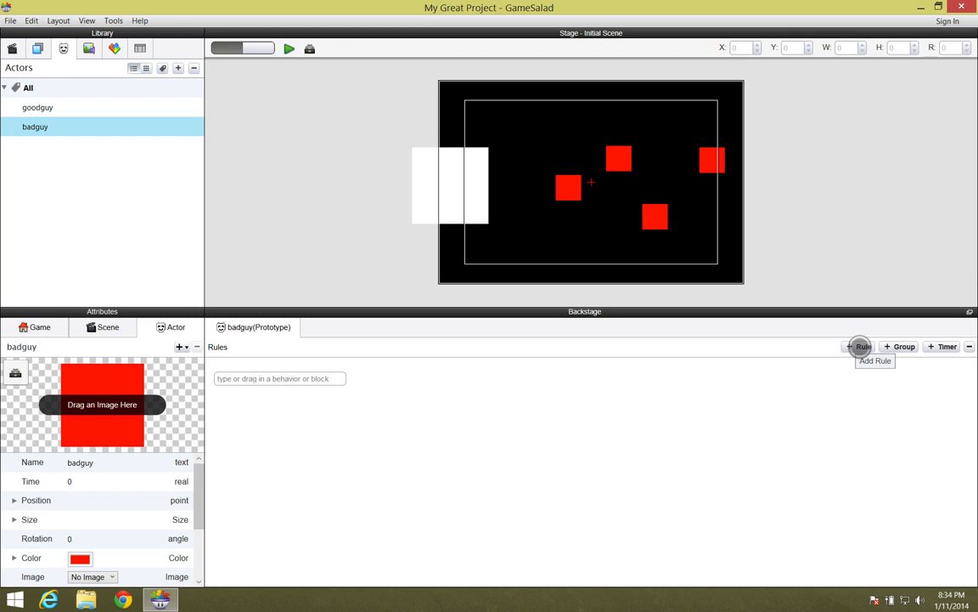
click(860, 347)
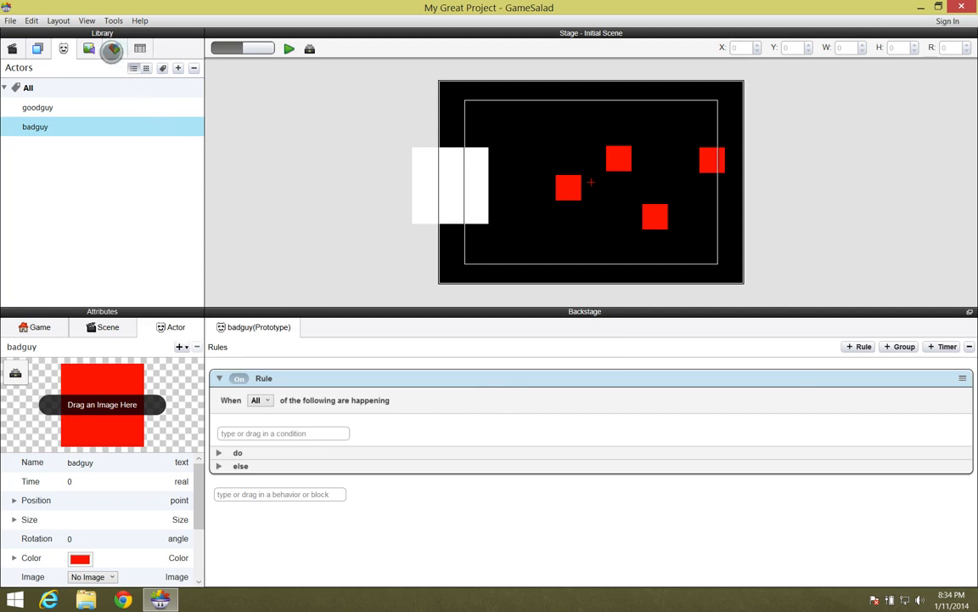
click(111, 47)
mouse_move(197, 121)
mouse_down()
mouse_move(197, 93)
mouse_move(196, 105)
mouse_up()
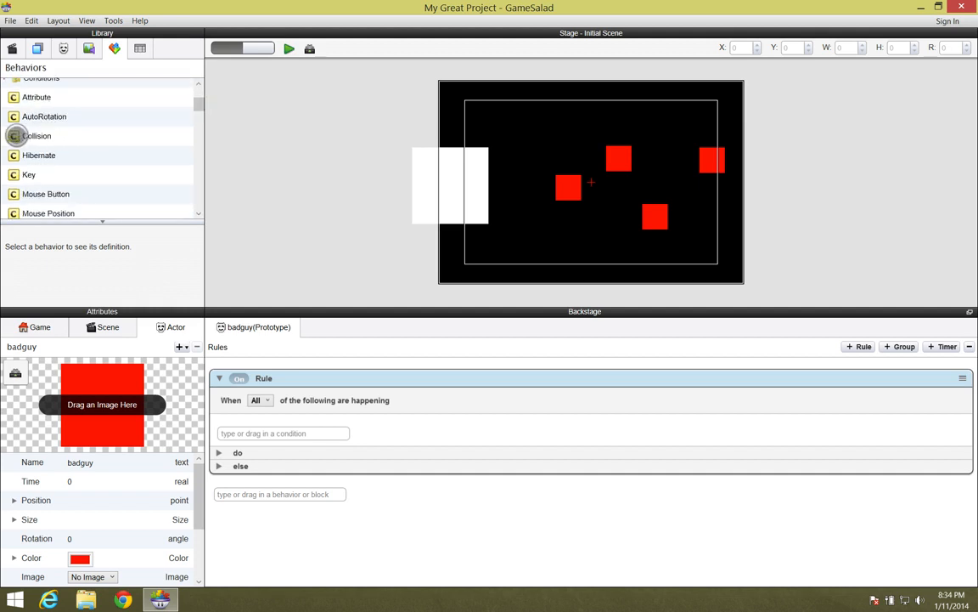
drag(14, 136, 270, 426)
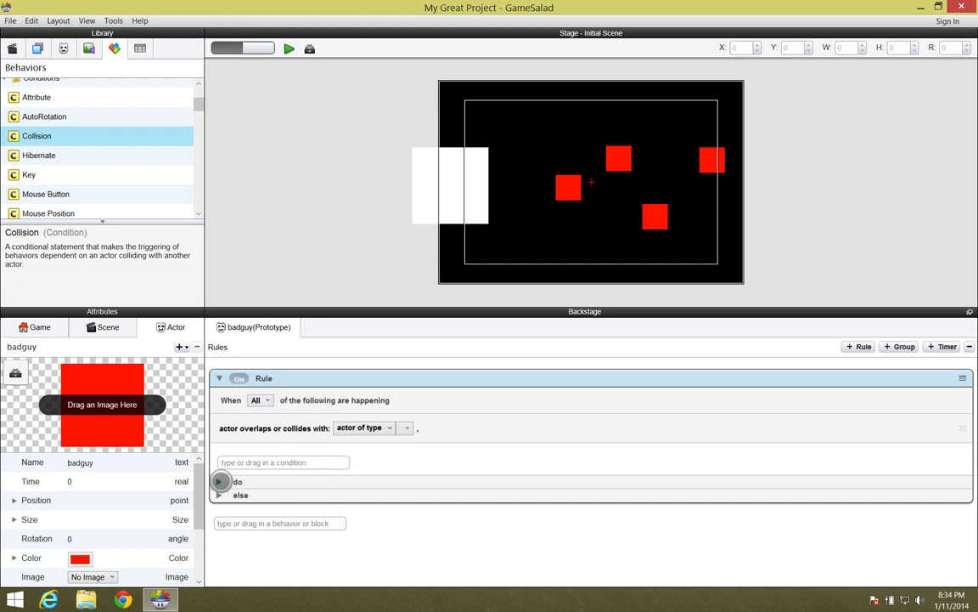
- Add a Destroy behavior to the do section of badguy's rule and set its collision condition to actor of type goodguy
click(219, 481)
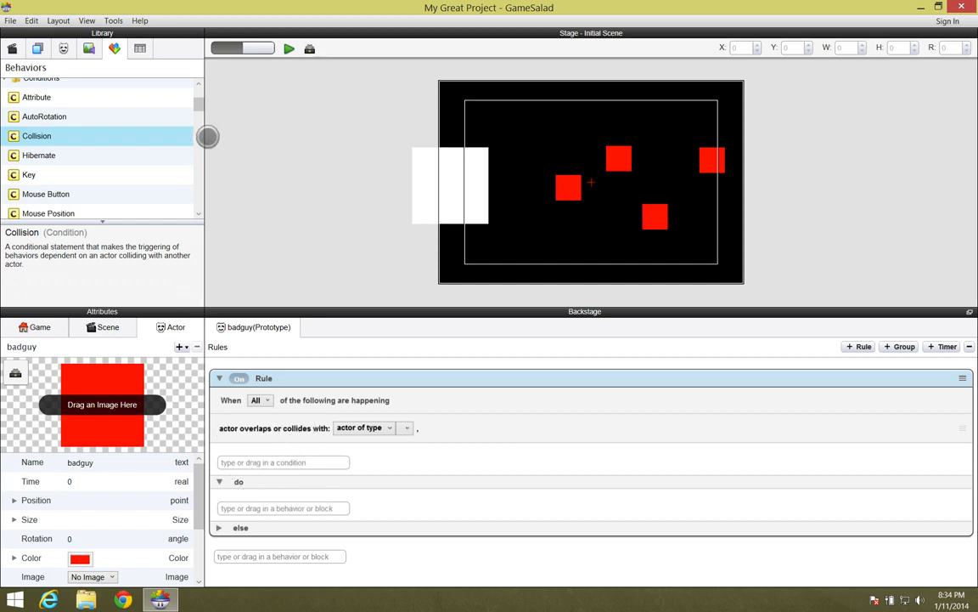
drag(199, 107, 199, 145)
drag(13, 152, 247, 502)
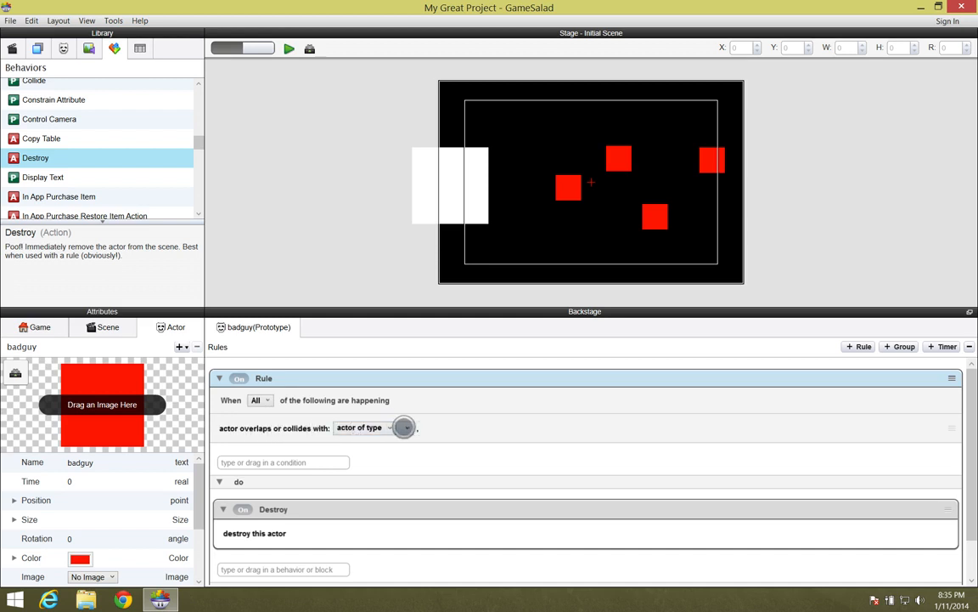
click(409, 429)
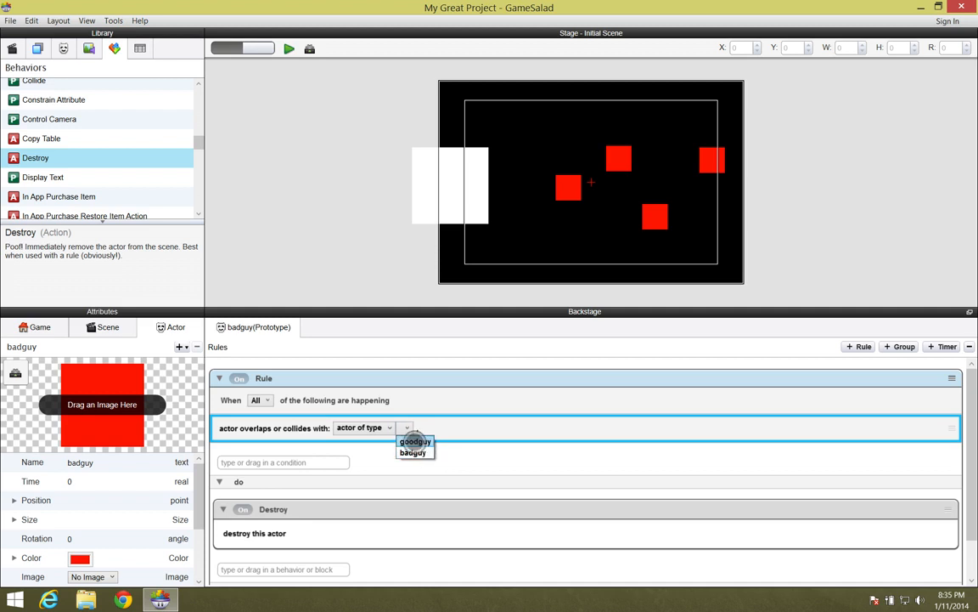
click(415, 441)
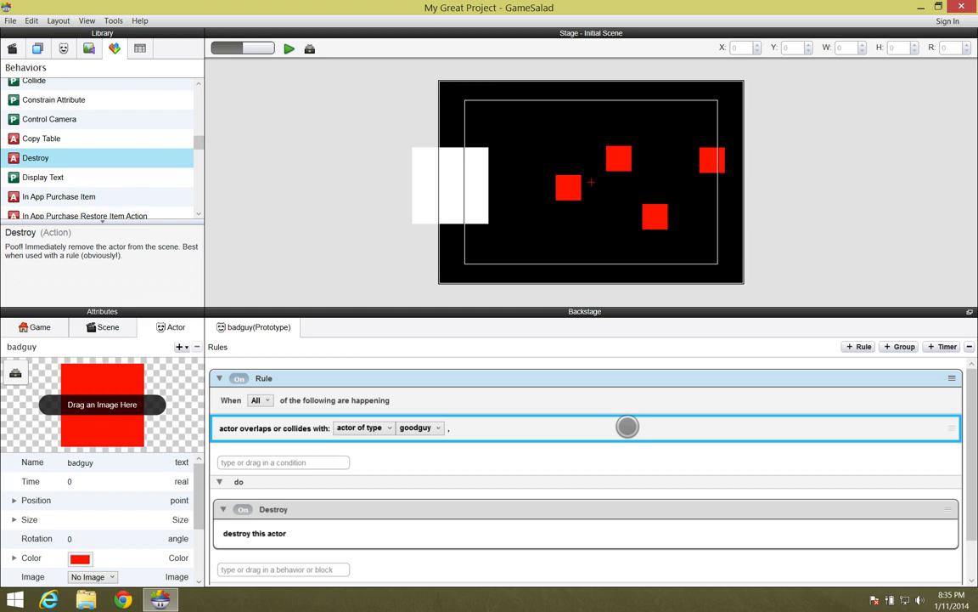
- Delete the entire collision rule from the badguy prototype
click(739, 380)
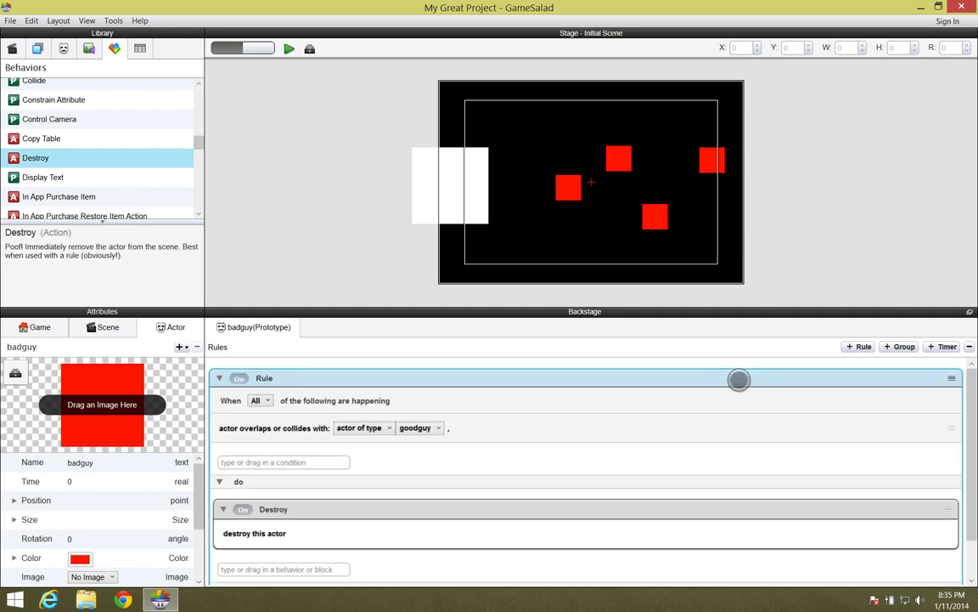
key(Delete)
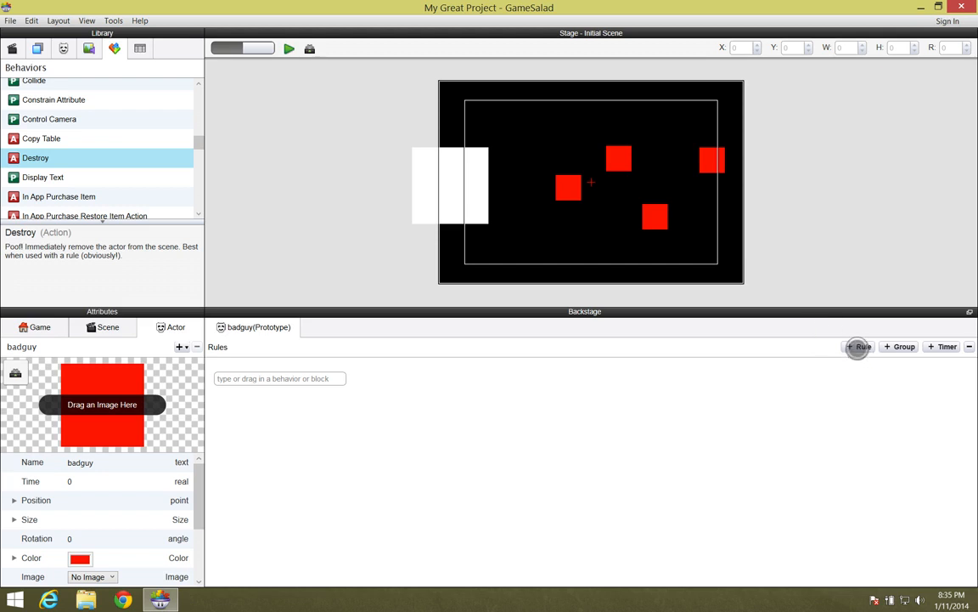
- Add a new rule to the badguy prototype with a Collision condition set to actor of type goodguy
click(859, 347)
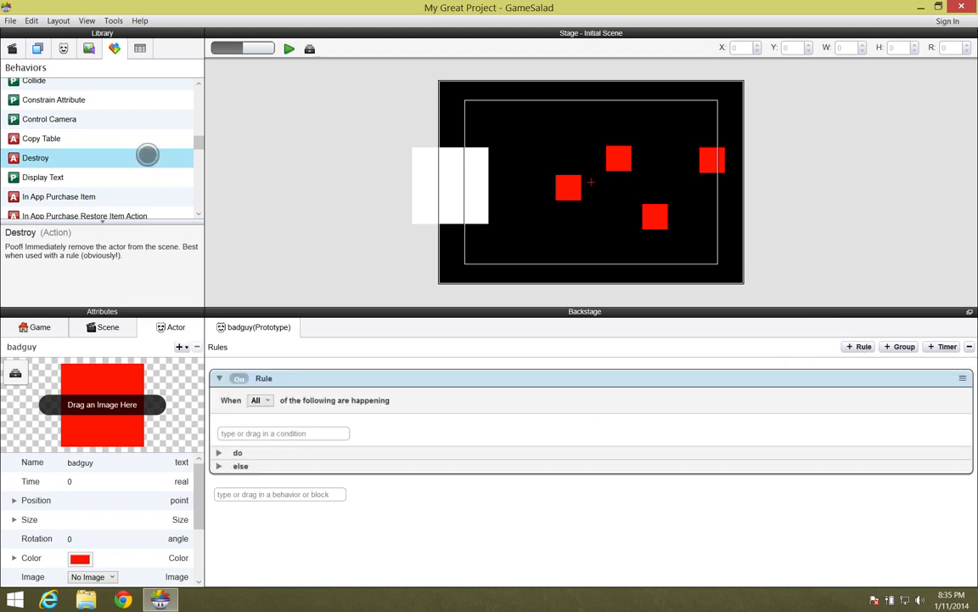
drag(192, 140, 196, 100)
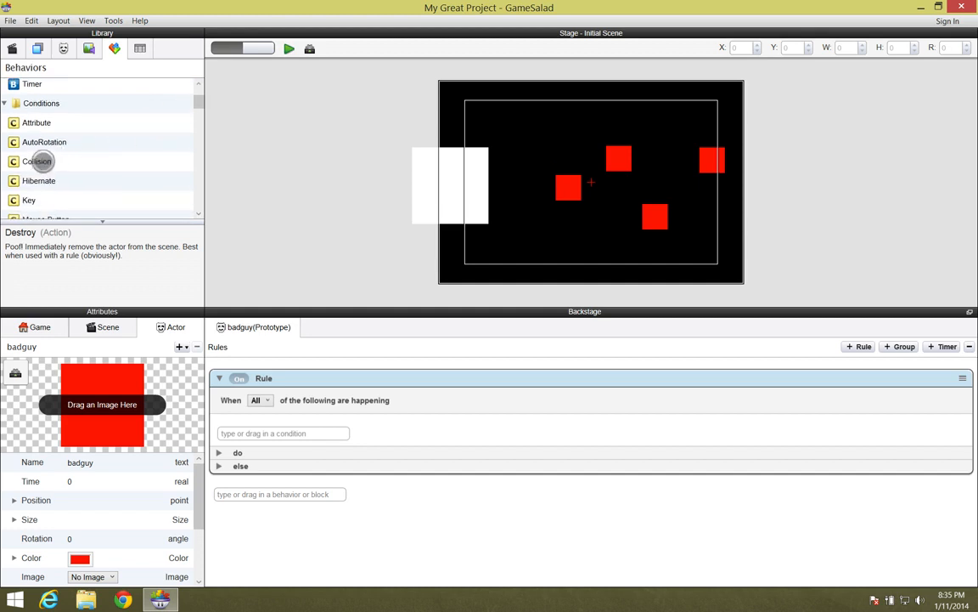
drag(14, 161, 246, 425)
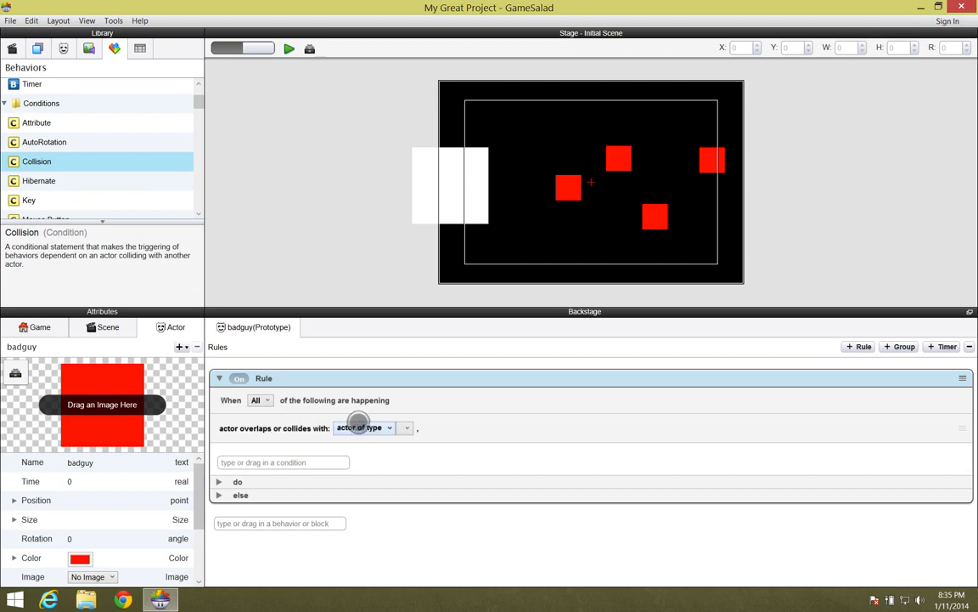
click(403, 428)
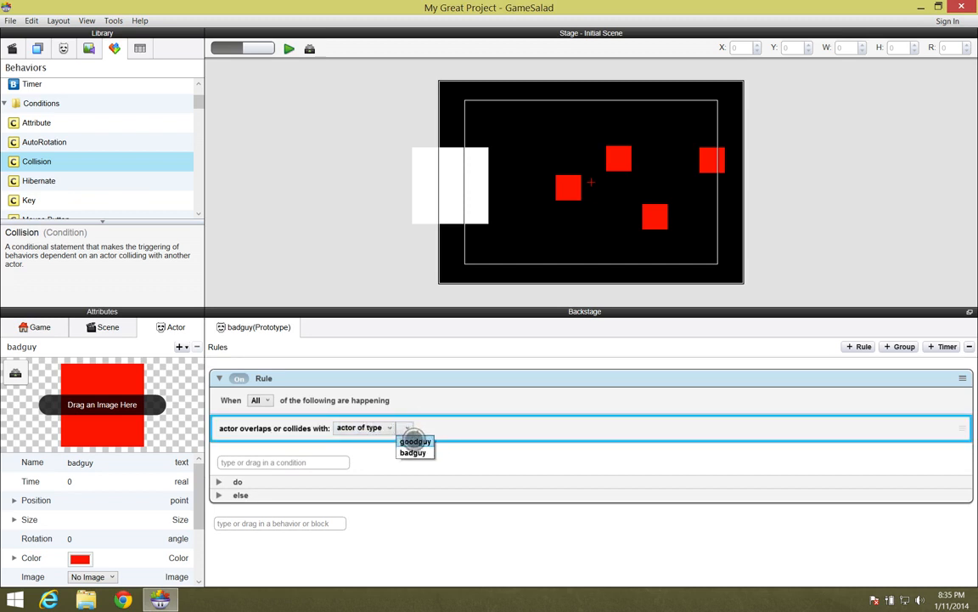
click(414, 441)
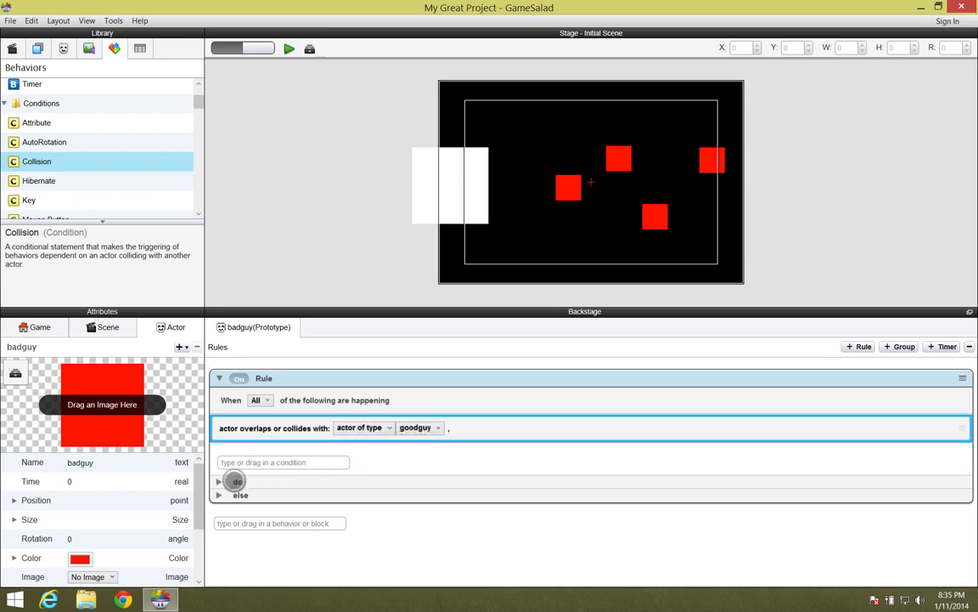
- Add a Destroy behavior to the do section of the badguy collision rule
click(218, 482)
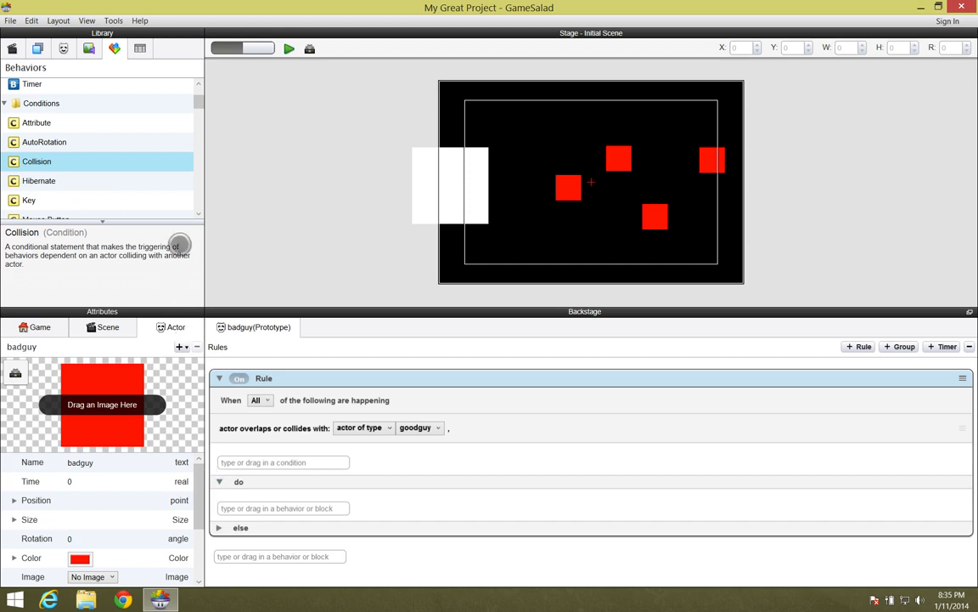
drag(197, 107, 198, 150)
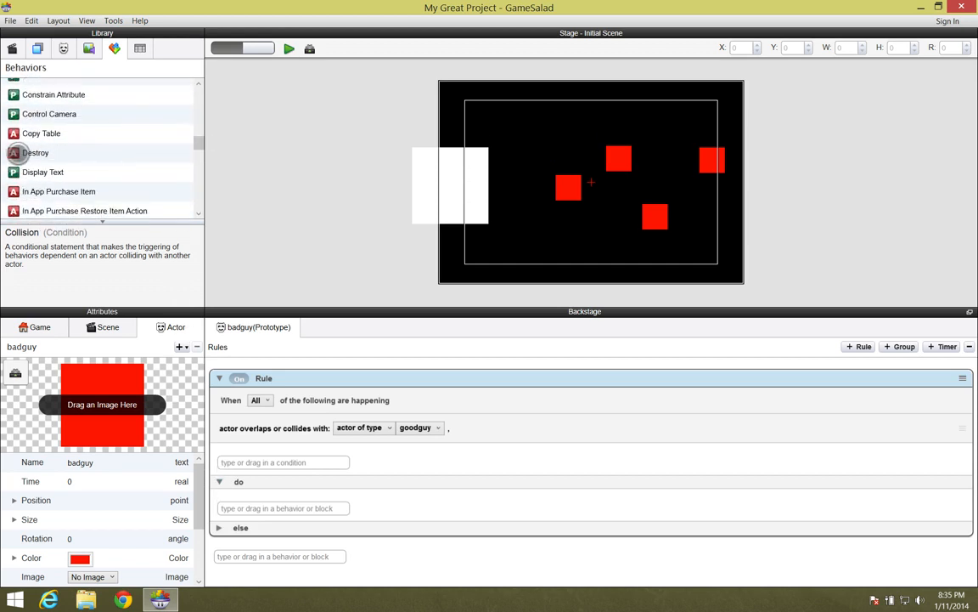
drag(14, 153, 262, 504)
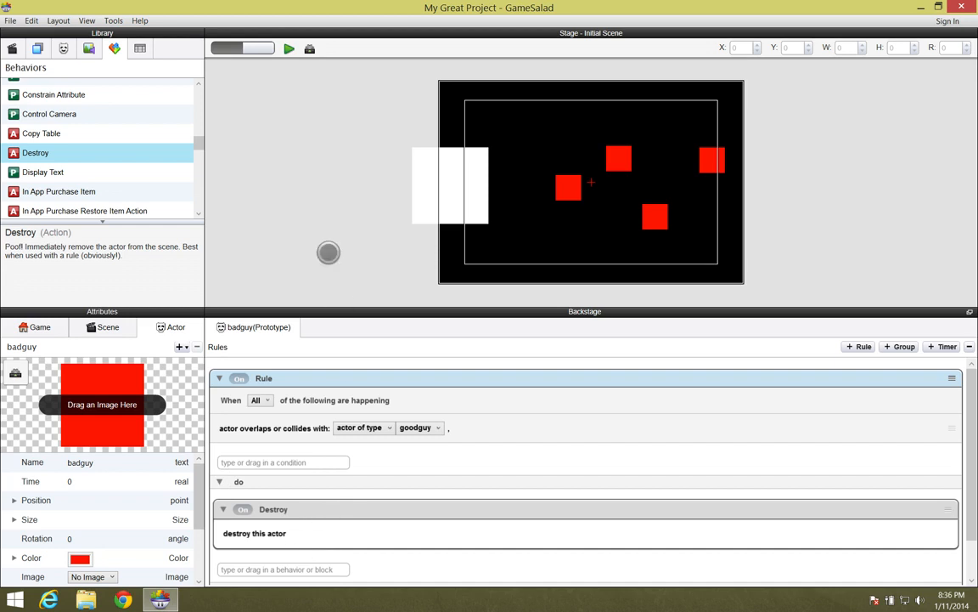
- Test the badguy collision rule in the game preview and return to the editor
click(290, 48)
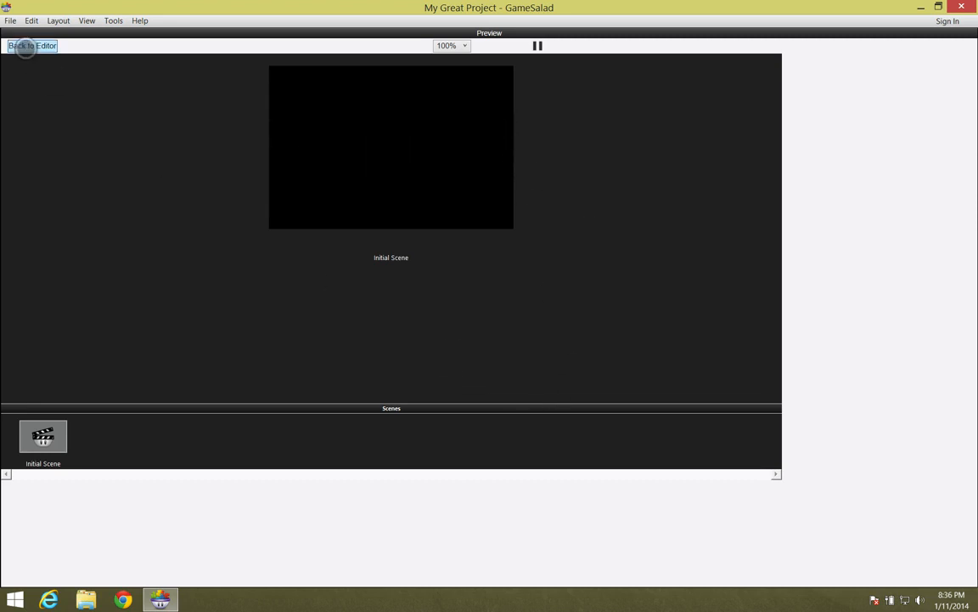
click(25, 47)
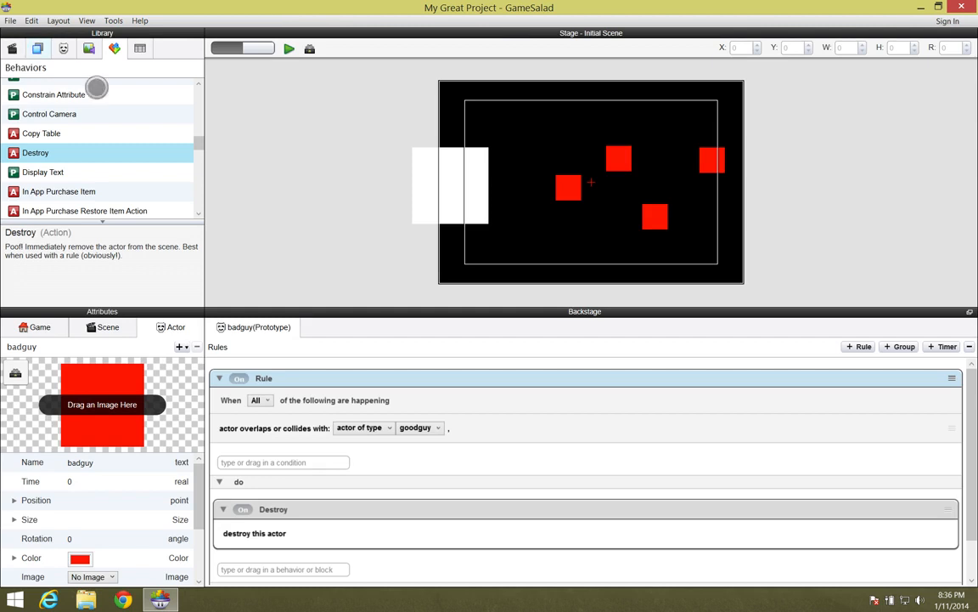